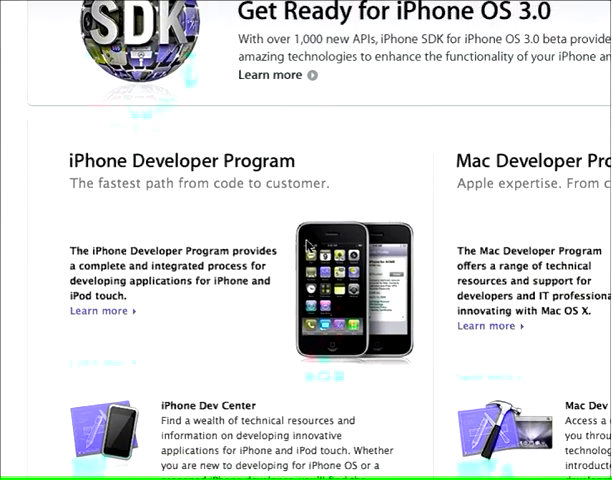
pyautogui.scroll(2, 307, 243)
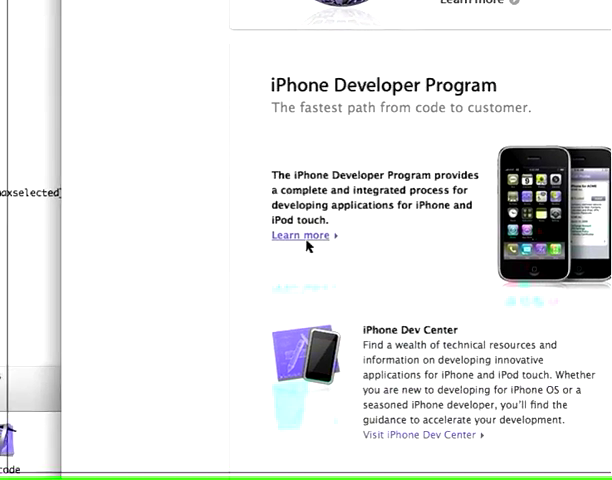
# - Follow 'Learn more' to the iPhone Developer Program details page
pyautogui.click(306, 244)
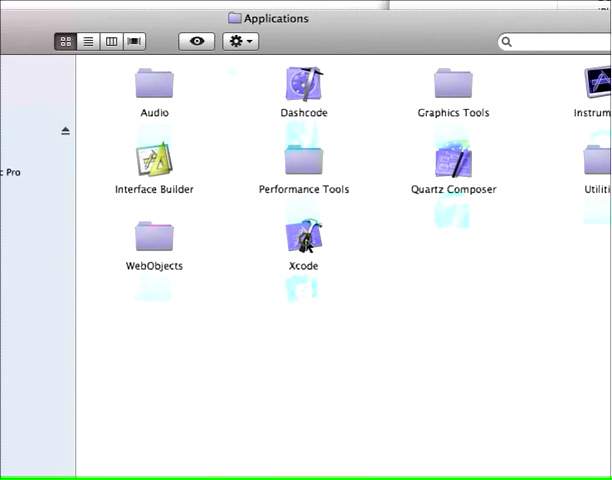
pyautogui.click(305, 243)
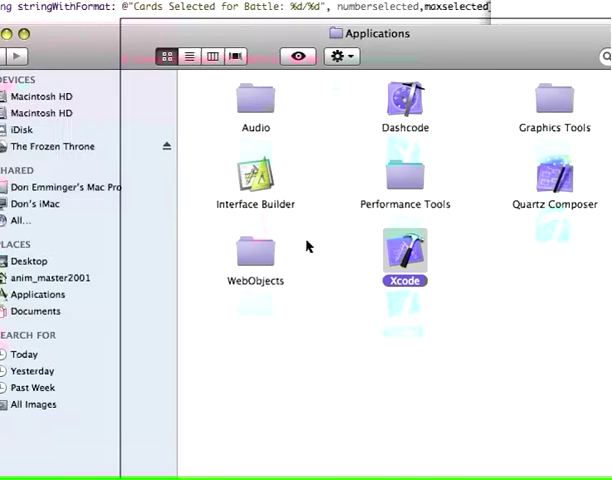
pyautogui.click(306, 240)
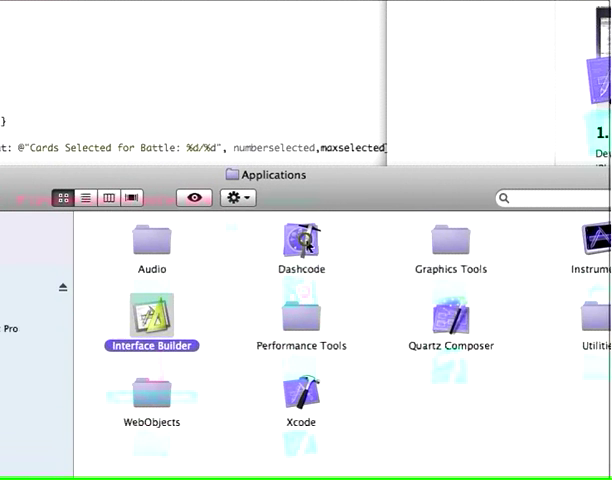
pyautogui.click(307, 245)
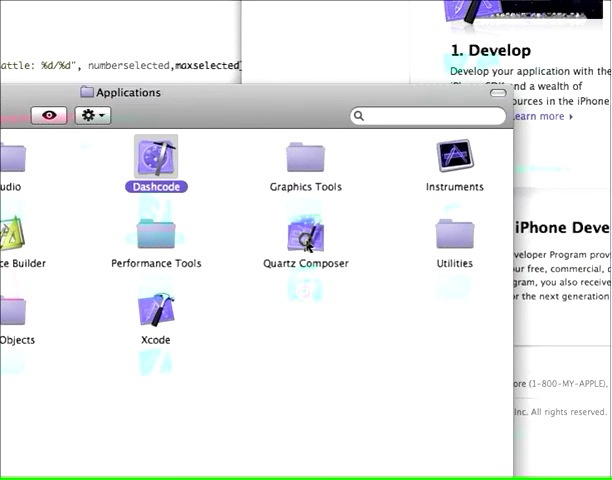
pyautogui.click(307, 245)
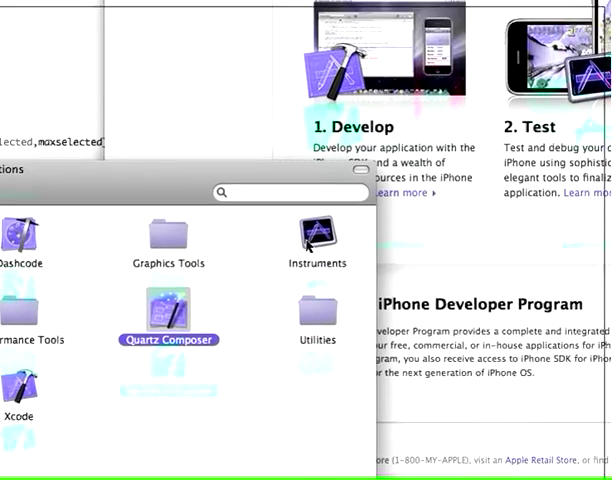
pyautogui.click(310, 244)
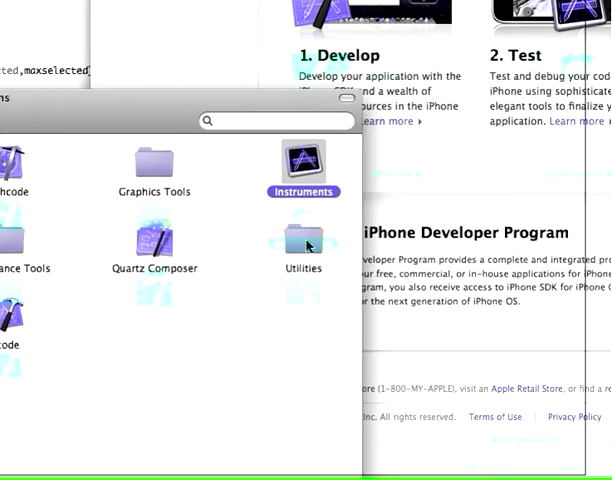
pyautogui.click(307, 246)
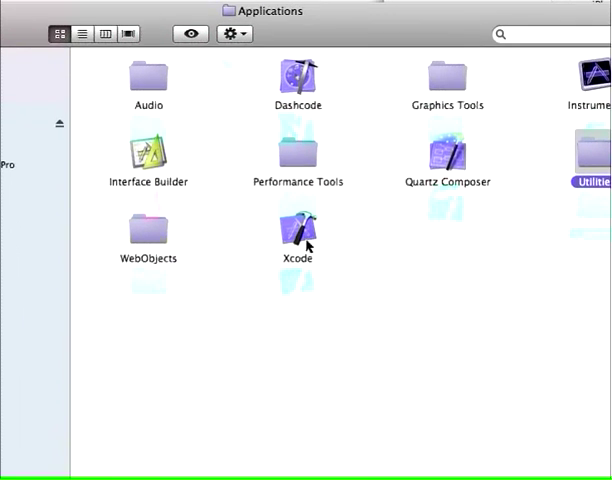
pyautogui.click(309, 248)
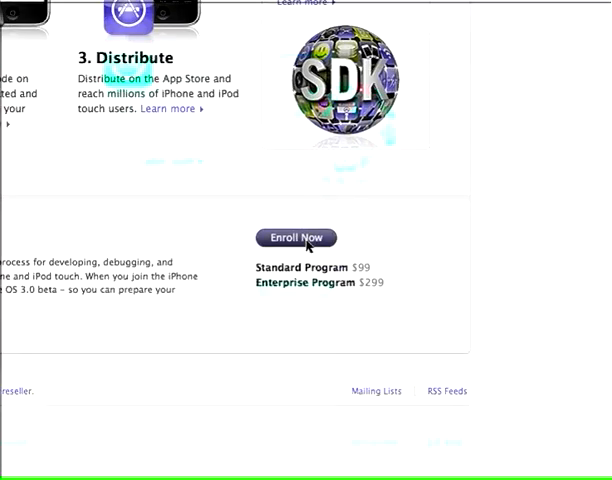
# - Reach the Standard vs Enterprise comparison table and highlight In-house Distribution
pyautogui.click(380, 244)
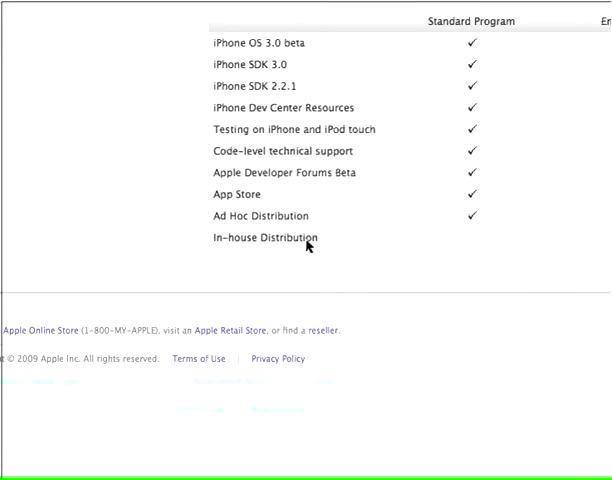
pyautogui.click(307, 245)
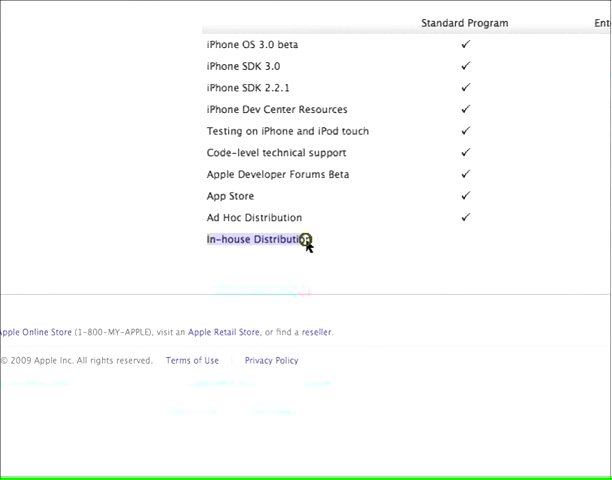
pyautogui.tripleClick(307, 245)
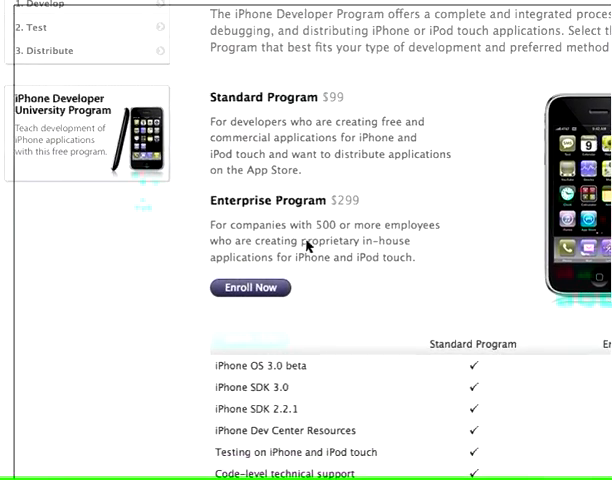
pyautogui.moveTo(307, 243); pyautogui.dragTo(257, 240)
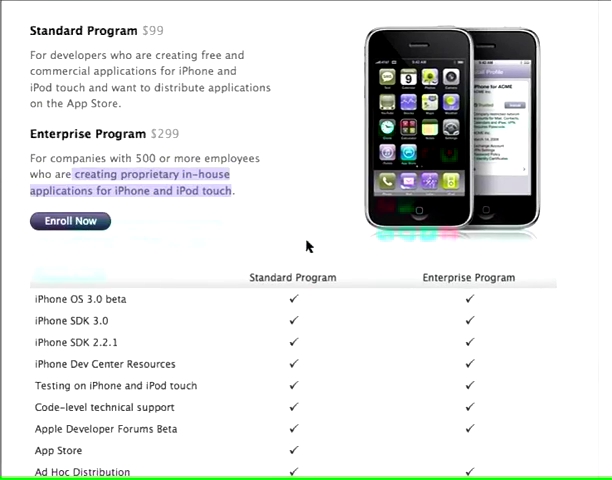
pyautogui.click(307, 246)
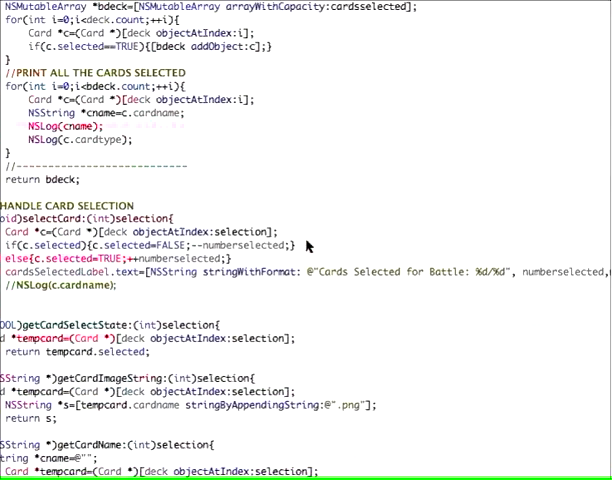
pyautogui.scroll(5, 307, 245)
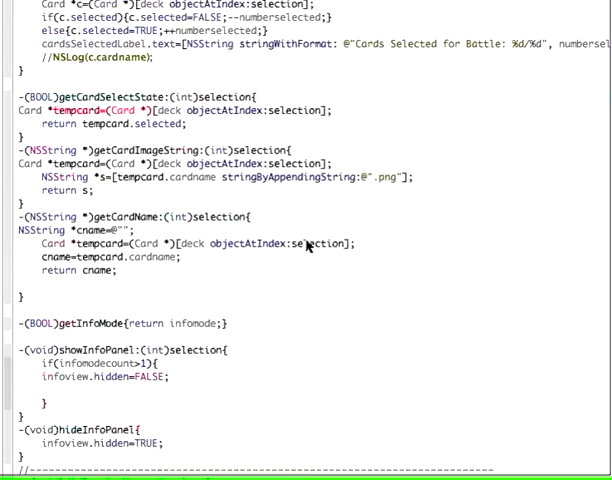
pyautogui.scroll(-1, 307, 245)
pyautogui.scroll(-1, 307, 245)
pyautogui.scroll(-1, 307, 245)
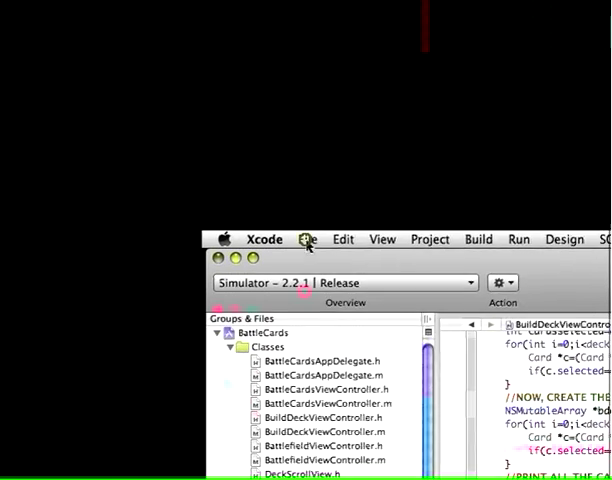
pyautogui.click(309, 245)
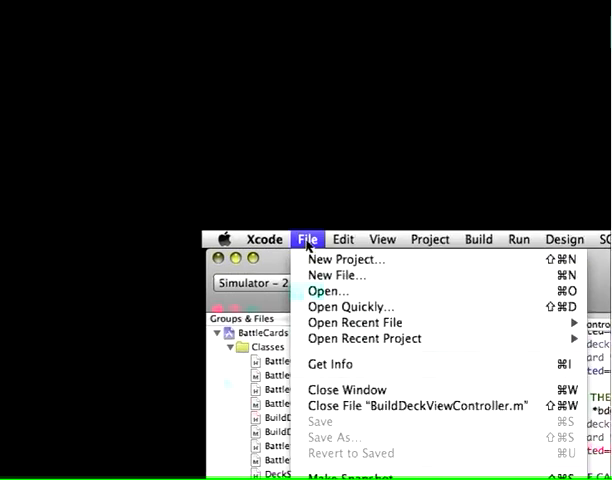
pyautogui.click(306, 246)
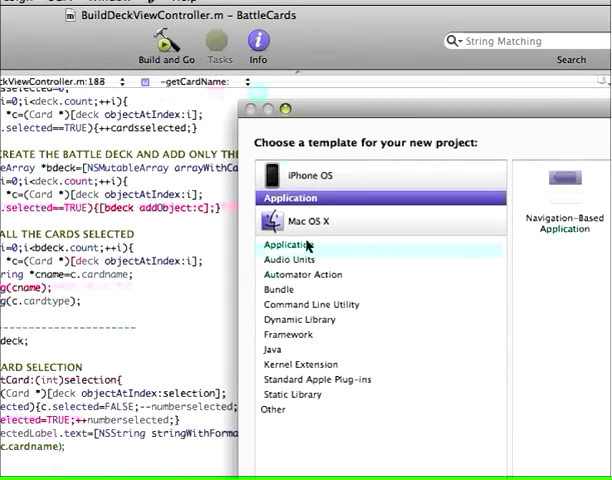
pyautogui.click(285, 276)
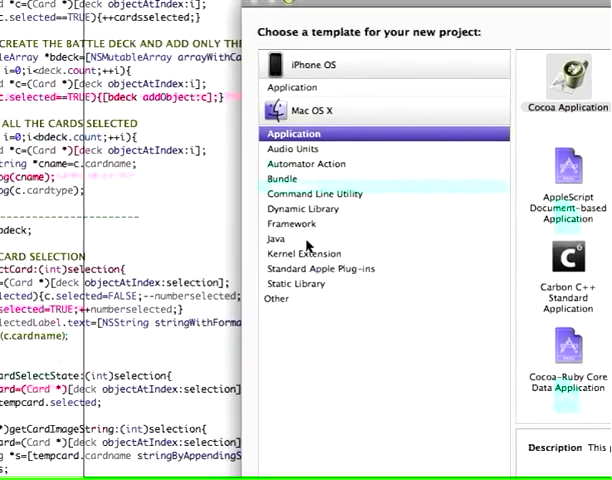
pyautogui.click(308, 241)
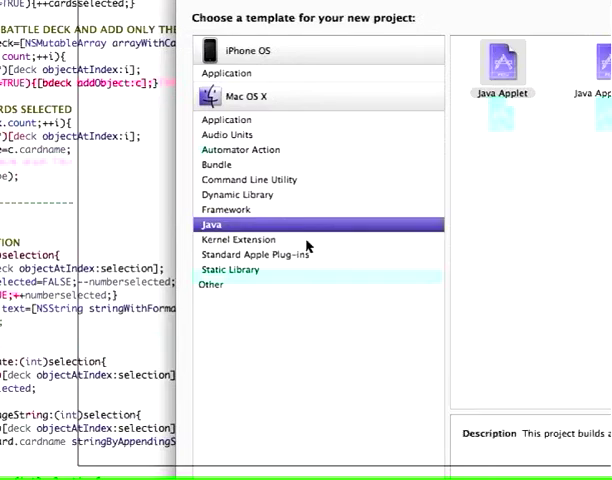
pyautogui.click(306, 240)
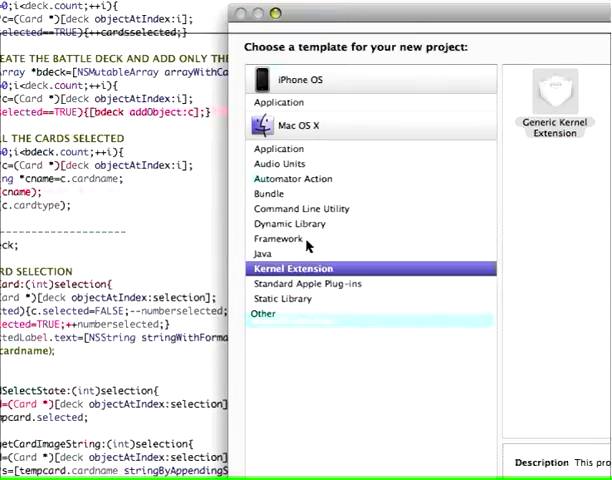
pyautogui.click(250, 194)
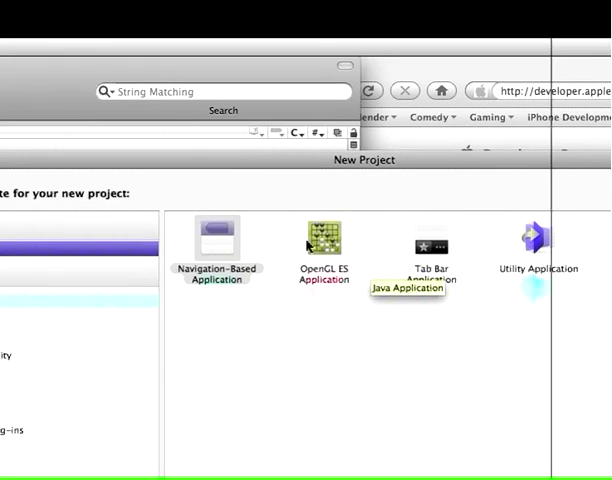
pyautogui.click(308, 246)
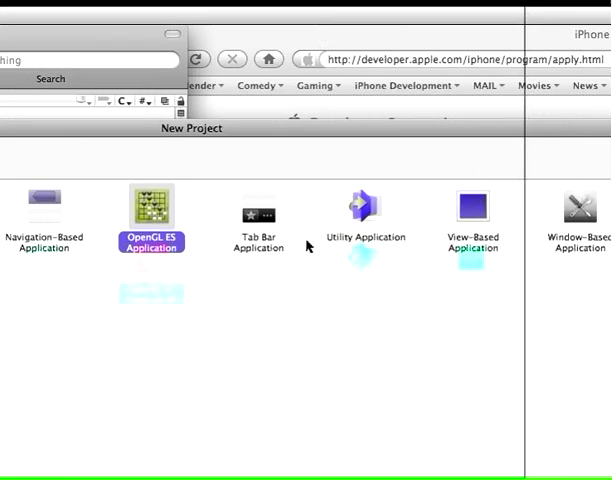
pyautogui.click(365, 220)
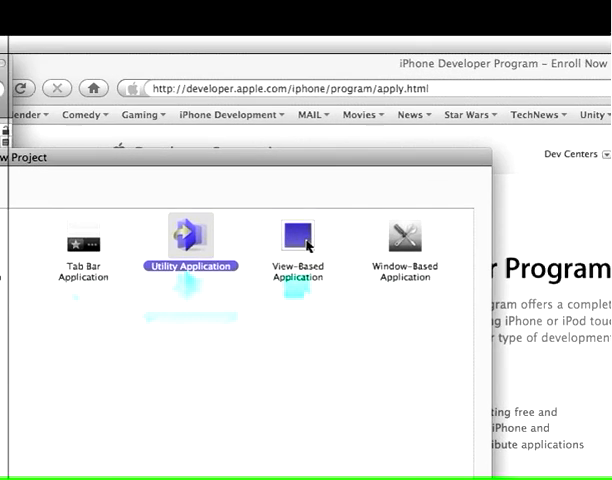
pyautogui.click(307, 246)
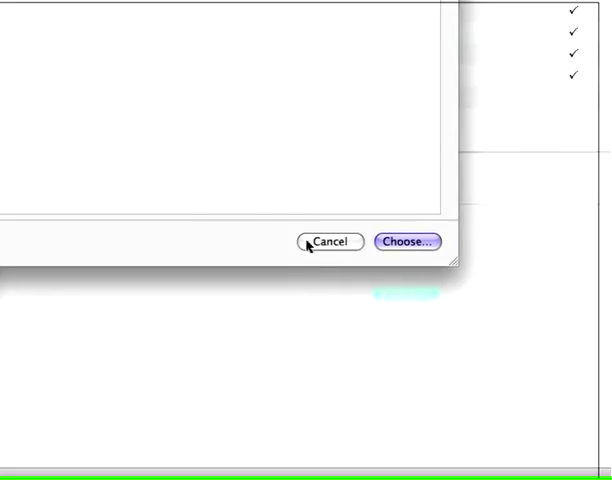
# - Cancel the new-project dialog and start a new Interface Builder document via File > New
pyautogui.click(307, 241)
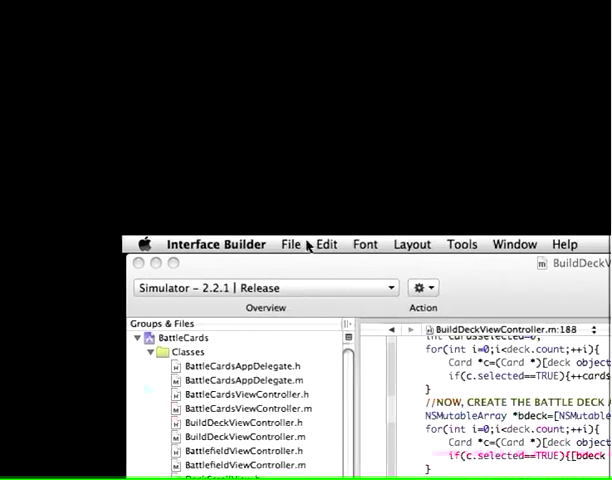
pyautogui.click(308, 243)
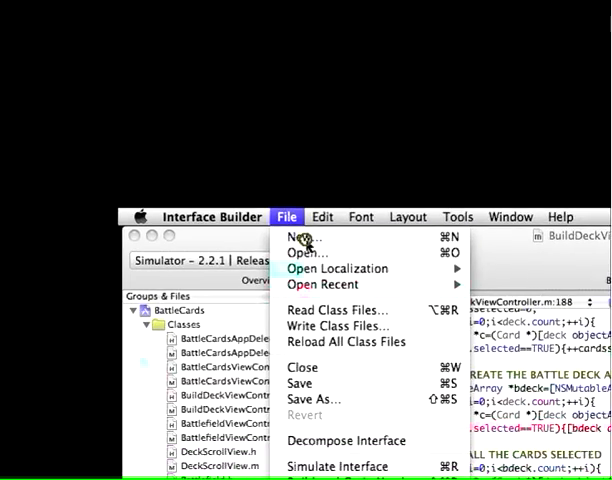
pyautogui.click(308, 243)
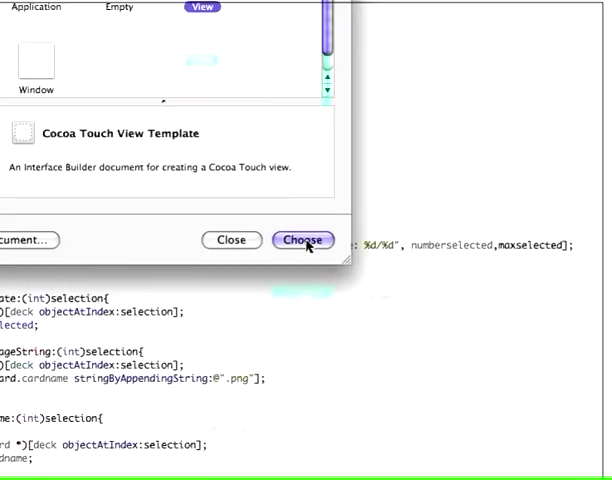
# - Create the Cocoa Touch view and drop in a Label with a Press Me button below it
pyautogui.click(306, 243)
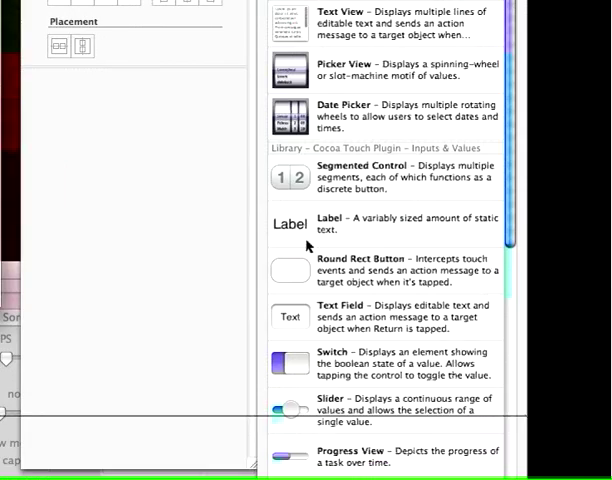
pyautogui.click(308, 246)
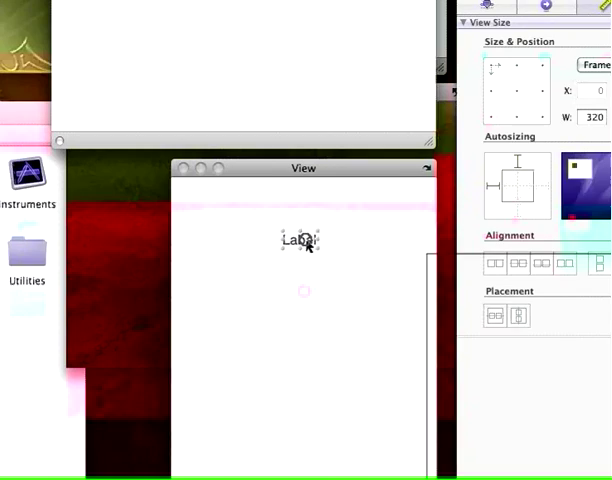
pyautogui.moveTo(308, 246); pyautogui.dragTo(307, 244)
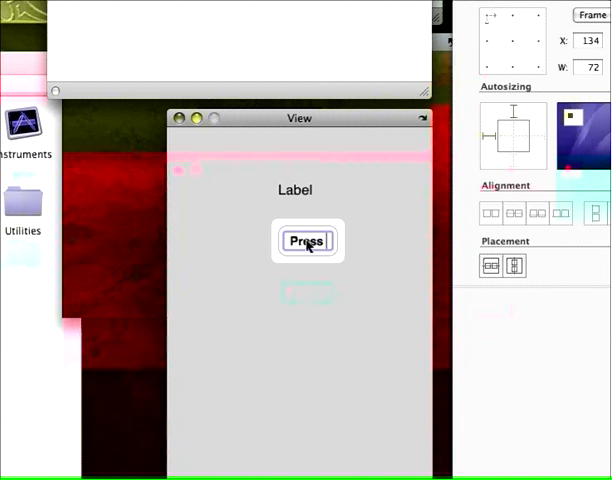
pyautogui.moveTo(307, 244); pyautogui.dragTo(299, 245)
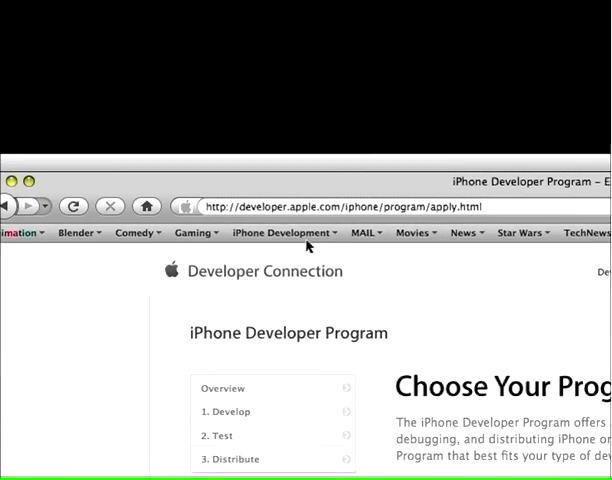
# - Reach iPhone Dev Center from the iPhone Development bookmarks and submit the Apple ID sign-in
pyautogui.click(306, 240)
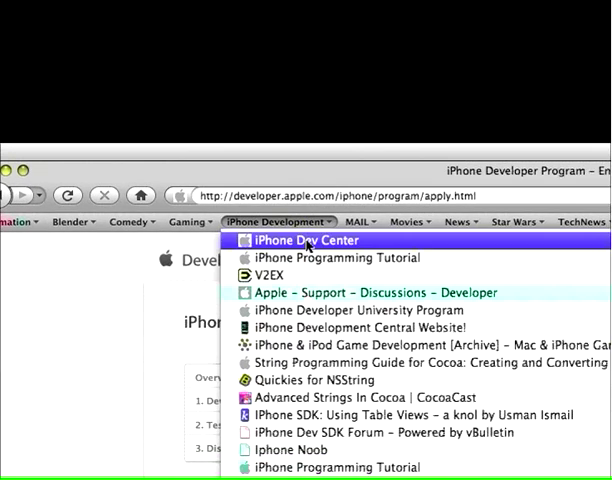
pyautogui.click(306, 242)
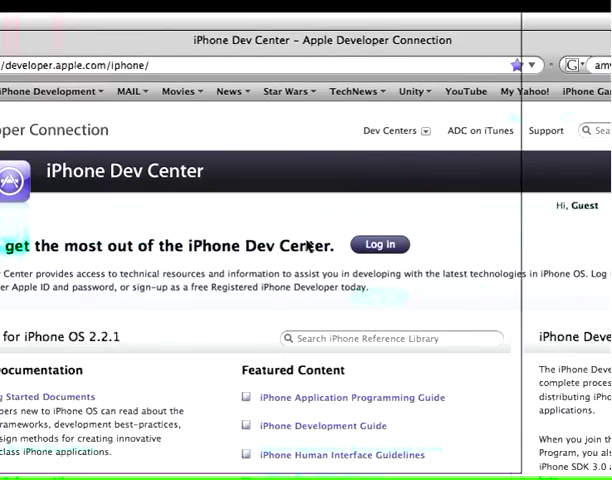
pyautogui.click(308, 243)
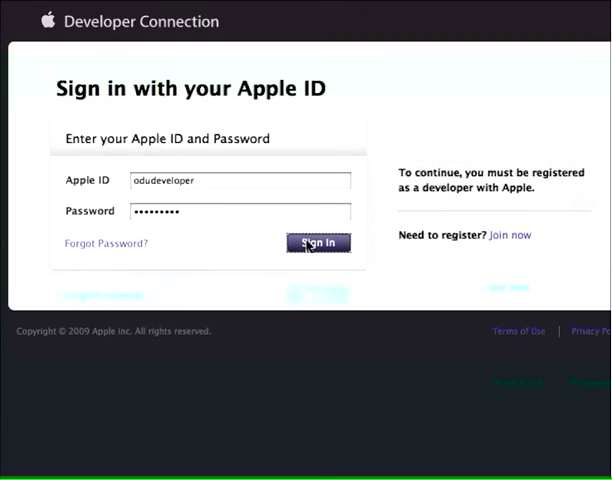
pyautogui.click(307, 243)
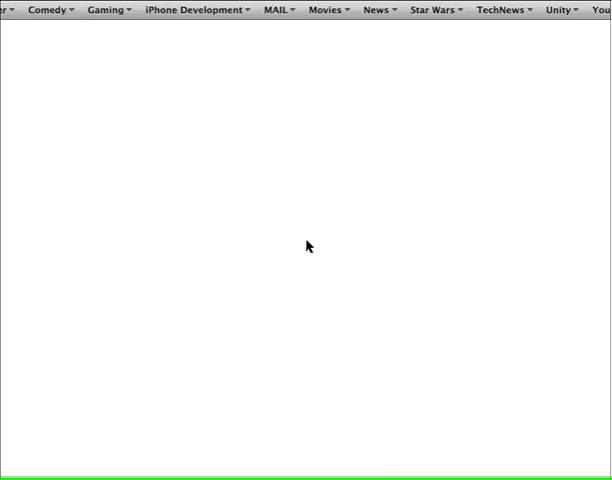